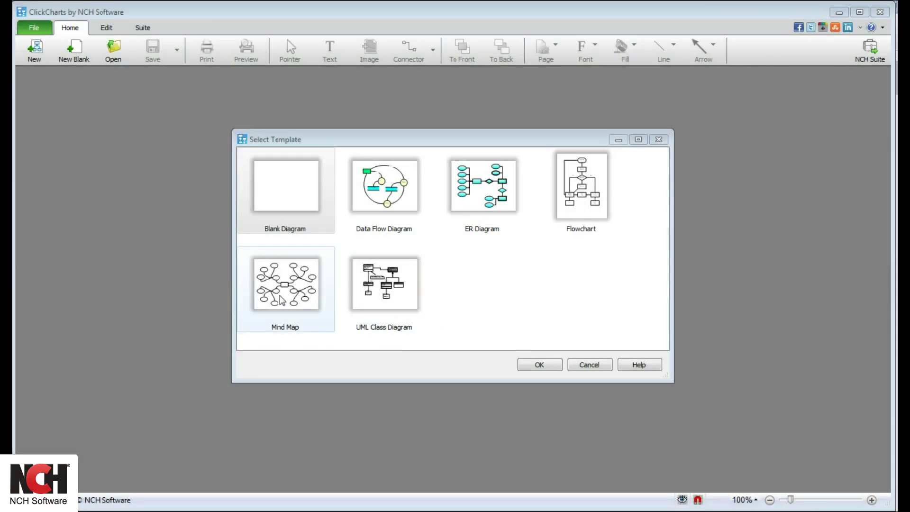
Create a new diagram from the Mind Map template.
left_click(282, 300)
left_click(540, 364)
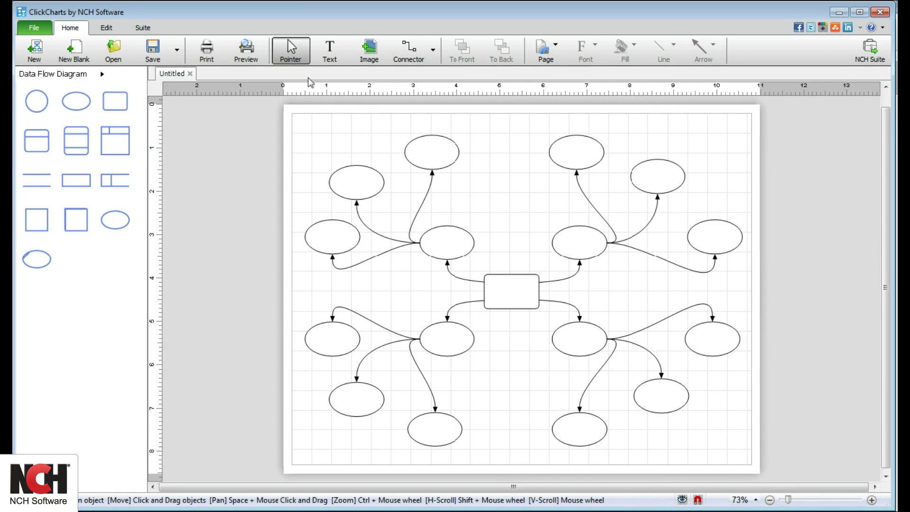
Give the top ellipse a solid teal fill in its Properties.
left_click(424, 164)
right_click(425, 165)
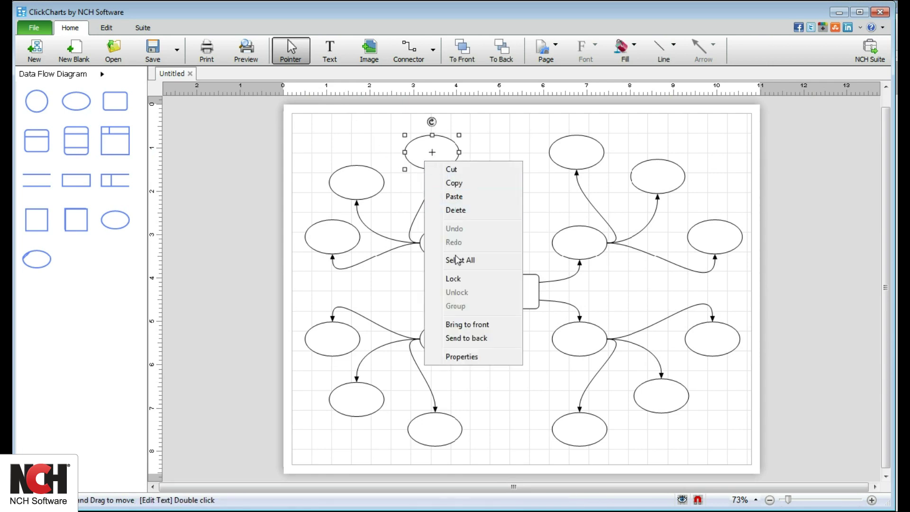
left_click(464, 356)
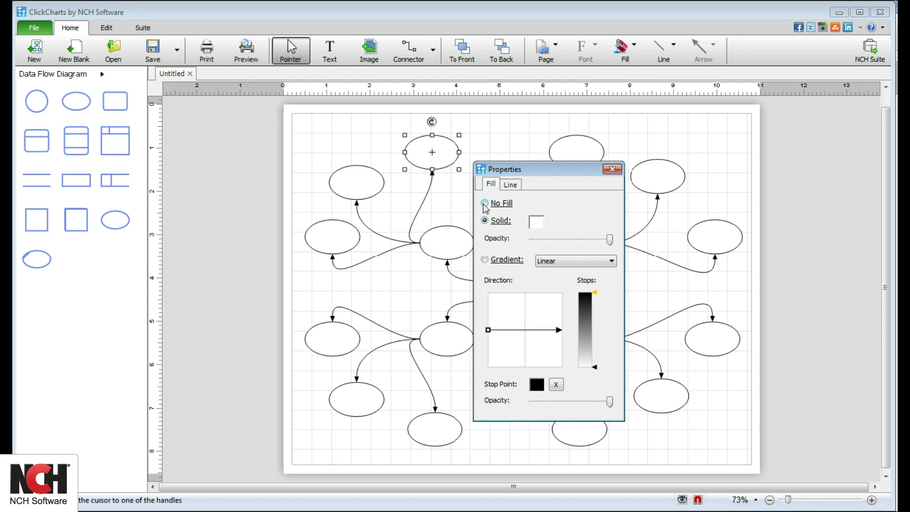
left_click(508, 186)
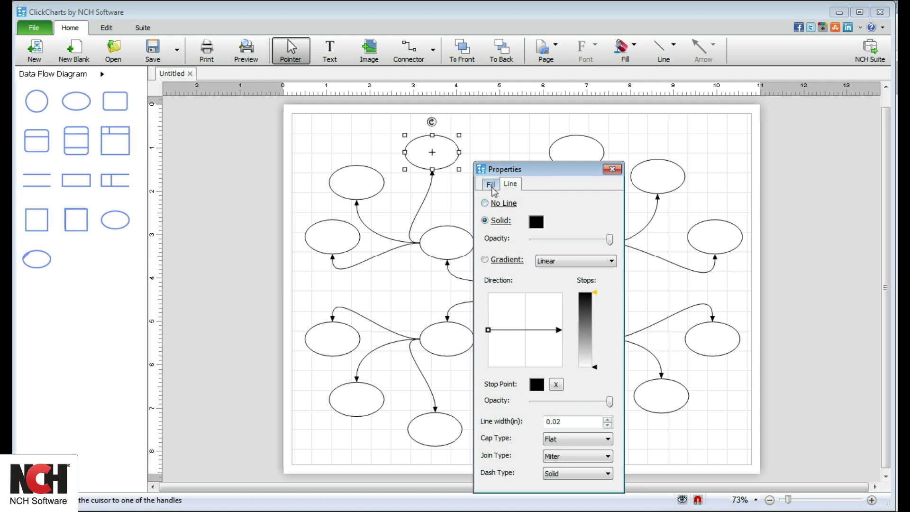
left_click(491, 184)
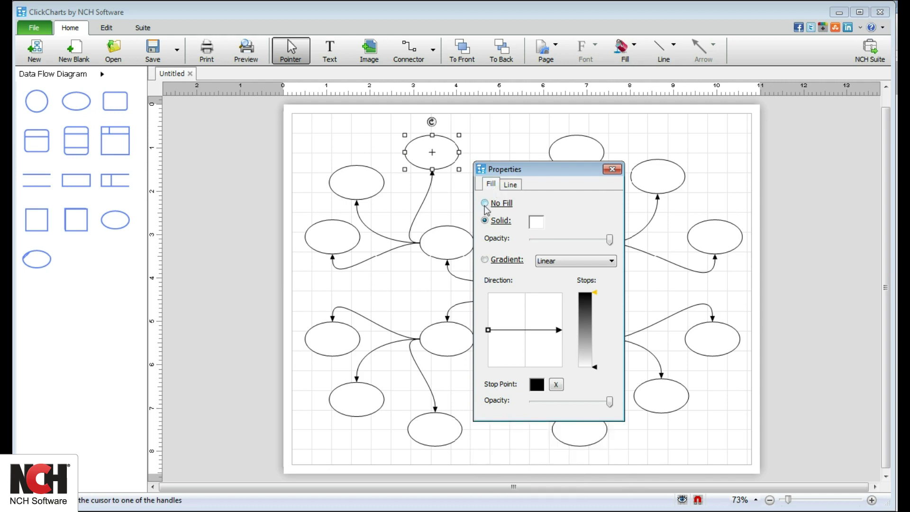
left_click(485, 205)
left_click(484, 220)
left_click(537, 221)
left_click(538, 239)
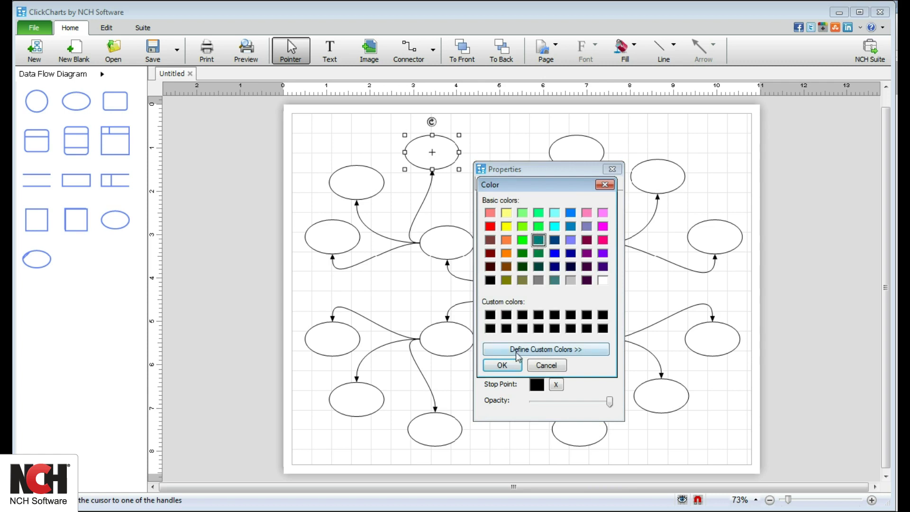
left_click(510, 361)
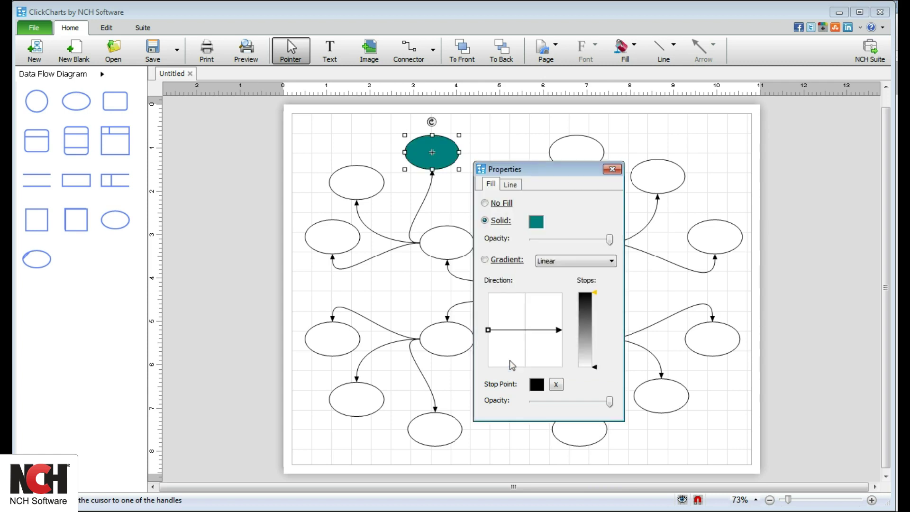
Switch the top ellipse's fill to a gradient with a teal stop point.
left_click(485, 259)
left_click(537, 384)
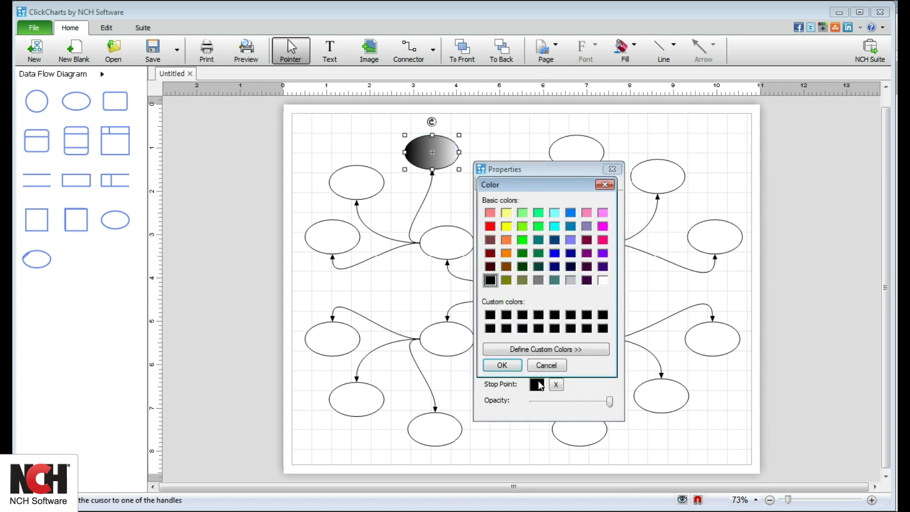
left_click(554, 280)
left_click(510, 367)
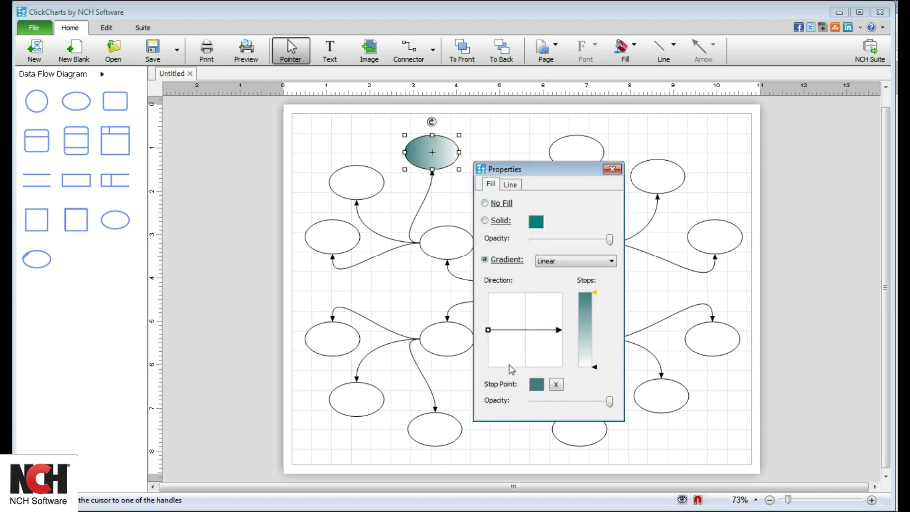
Set the top ellipse's outline to solid teal.
left_click(516, 185)
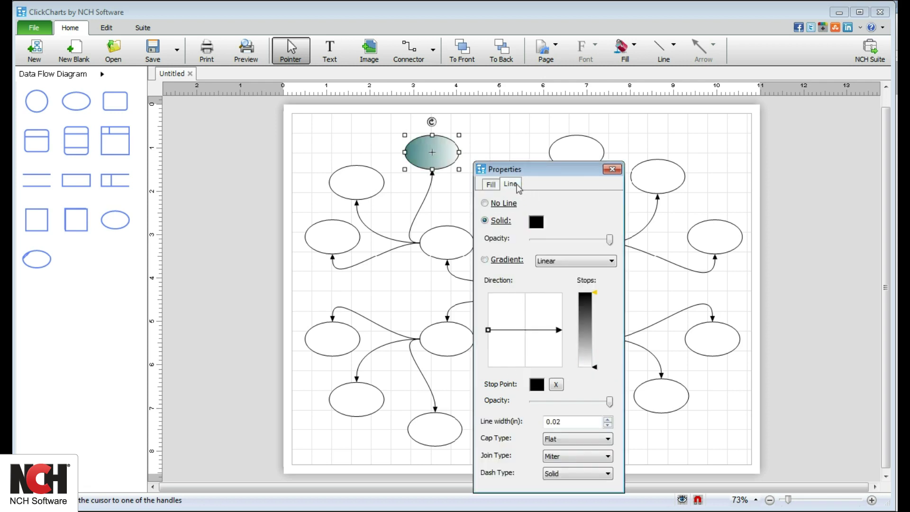
left_click(484, 203)
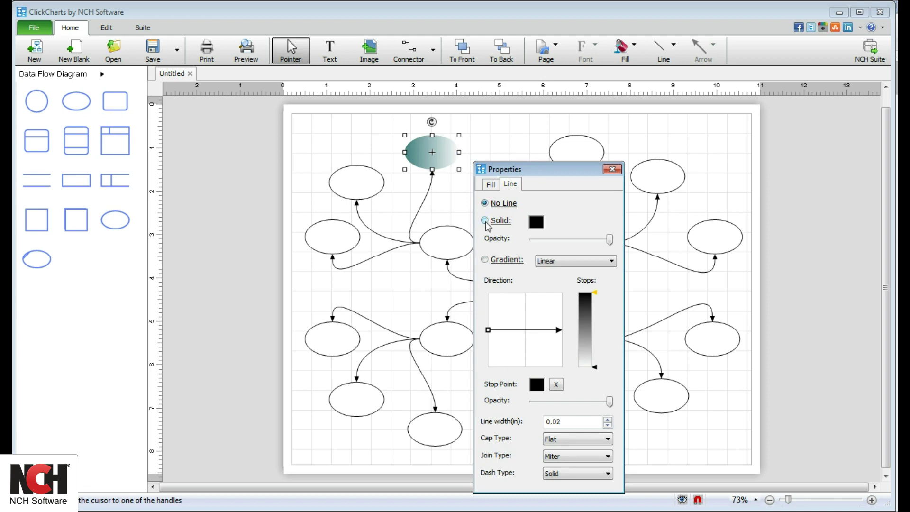
left_click(485, 221)
left_click(536, 221)
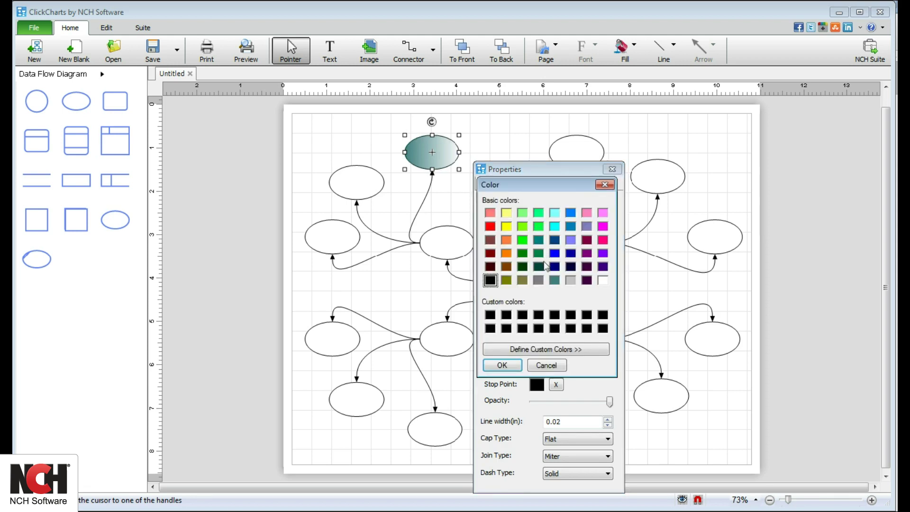
left_click(554, 280)
left_click(513, 365)
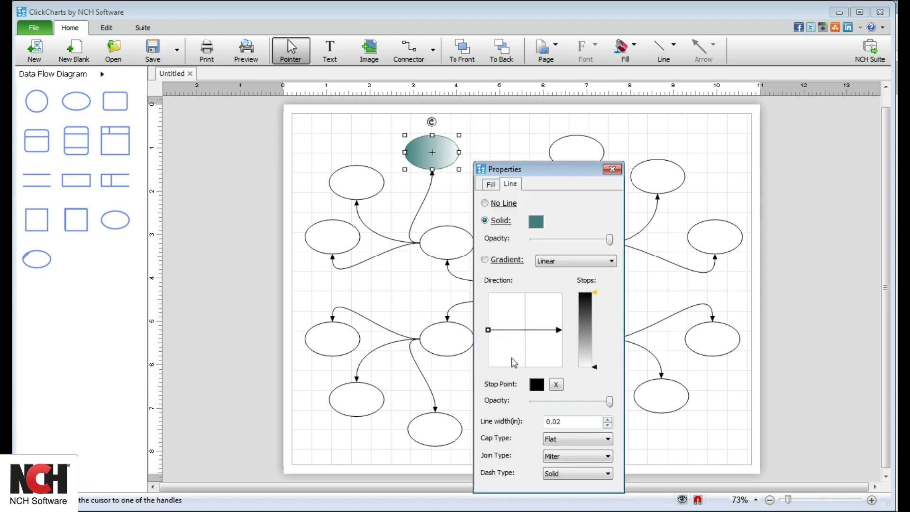
left_click(485, 260)
left_click(485, 220)
Fade the outline's stop point opacity and widen the line to 0.04 in.
left_click_drag(610, 402, 590, 403)
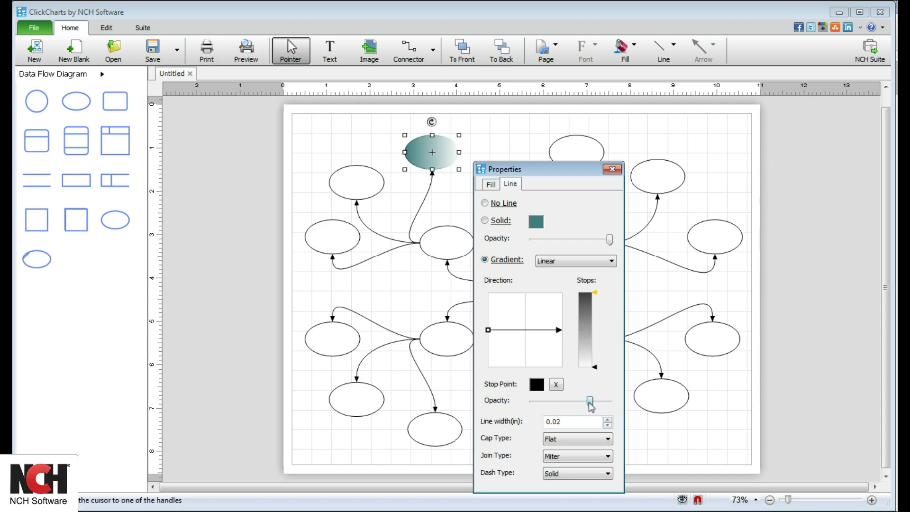
left_click(608, 419)
left_click(607, 419)
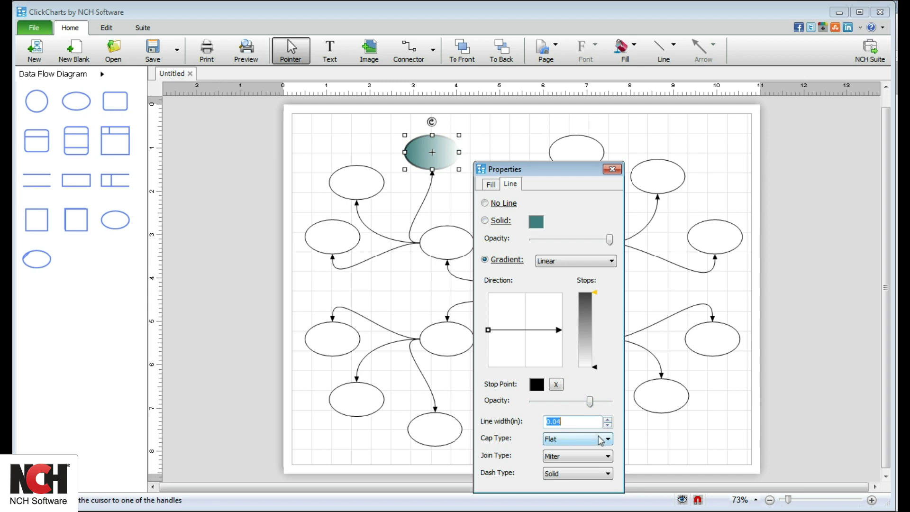
left_click(613, 169)
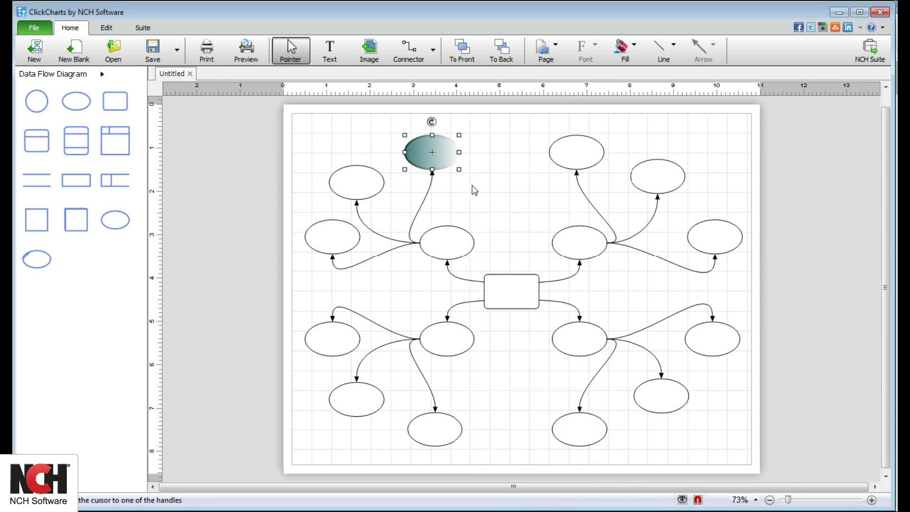
left_click(372, 187)
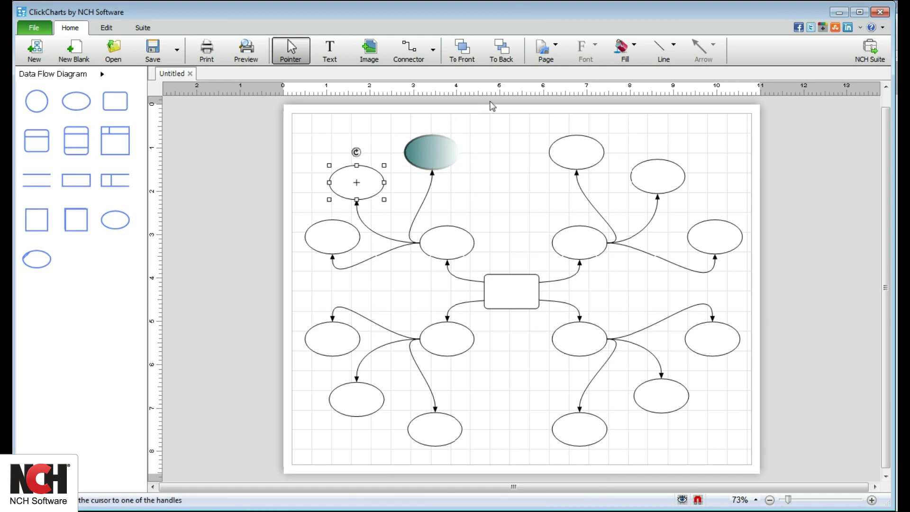
left_click(630, 50)
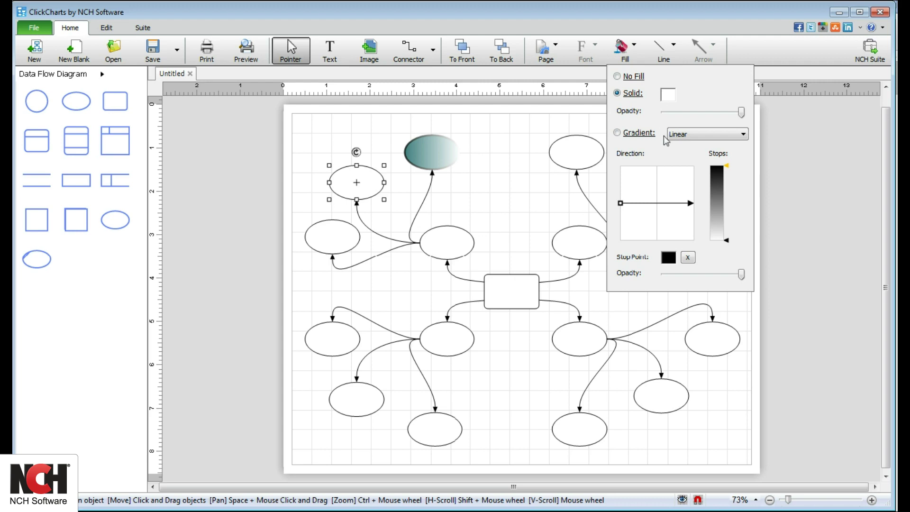
left_click(524, 186)
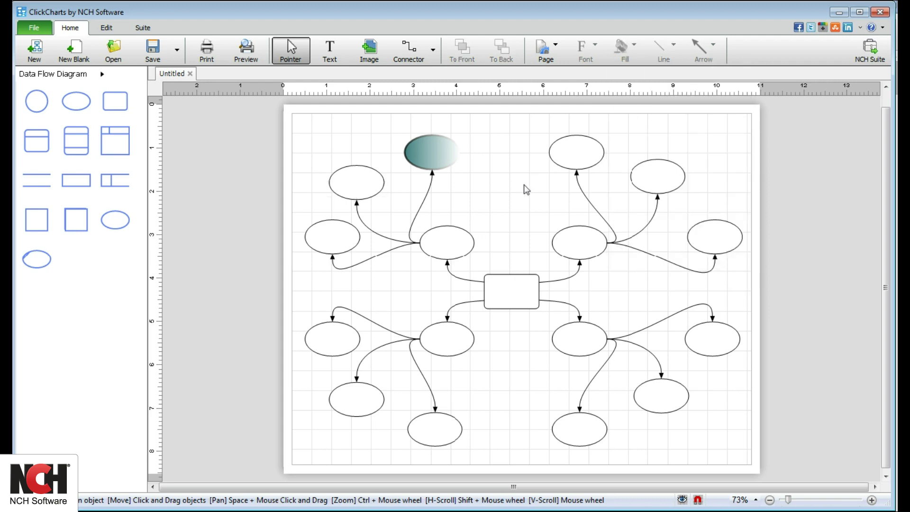
Start the top-right connector with an Outlined Triangle and enlarge both arrowheads.
left_click(582, 195)
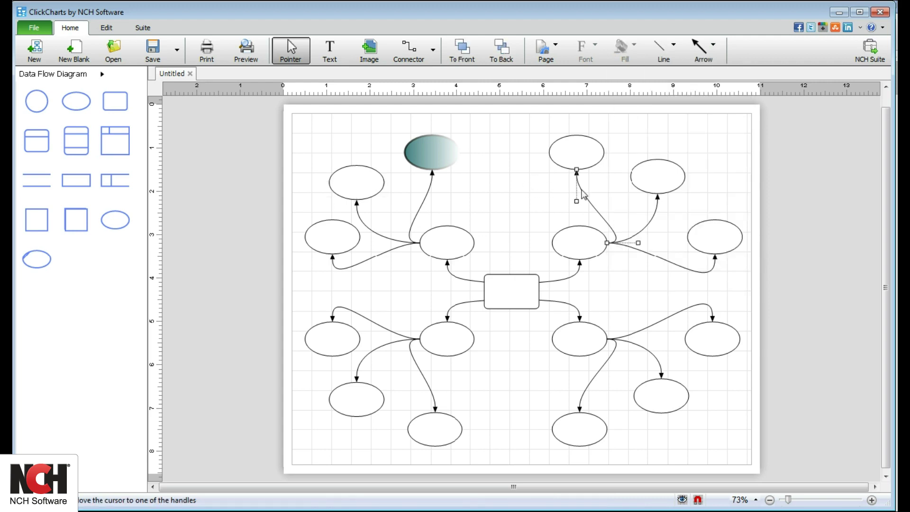
right_click(583, 194)
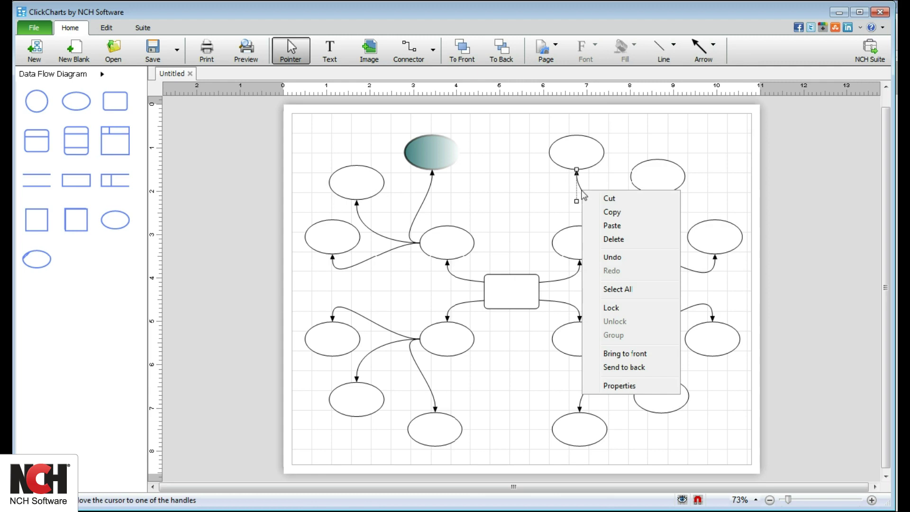
left_click(608, 383)
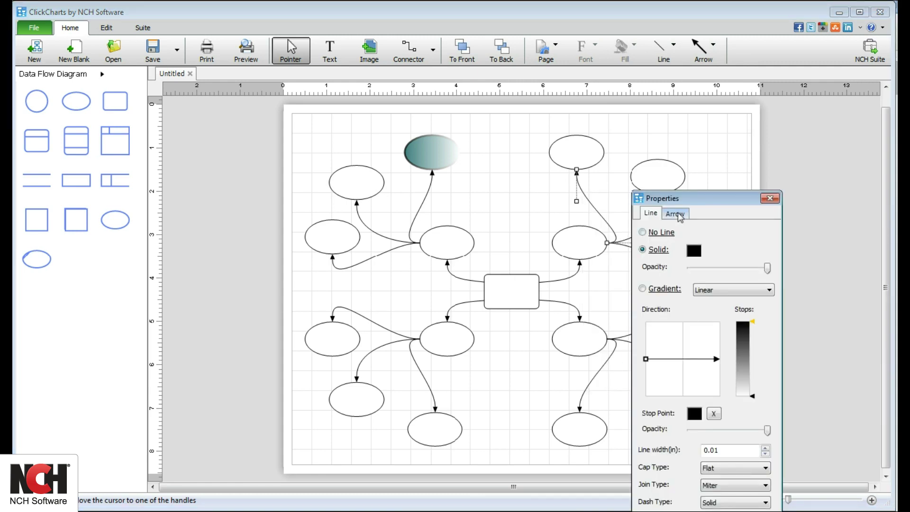
left_click(678, 214)
left_click(695, 259)
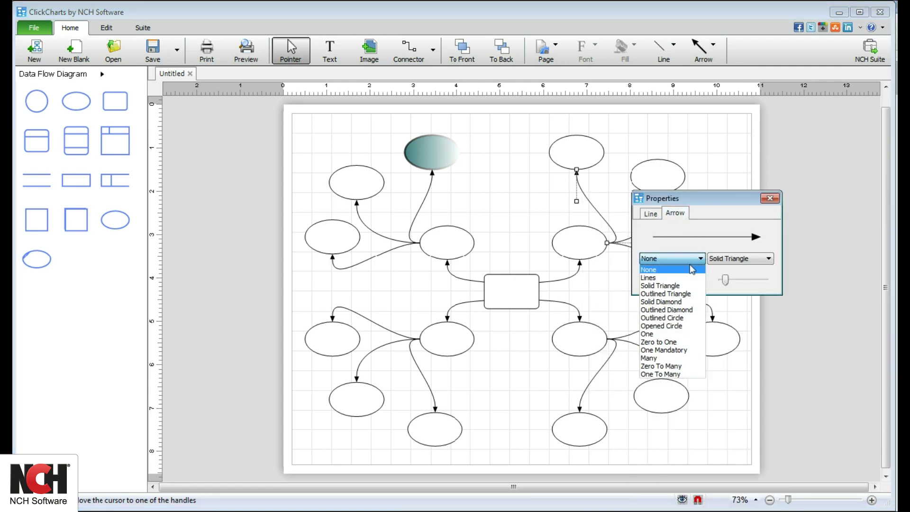
left_click(673, 296)
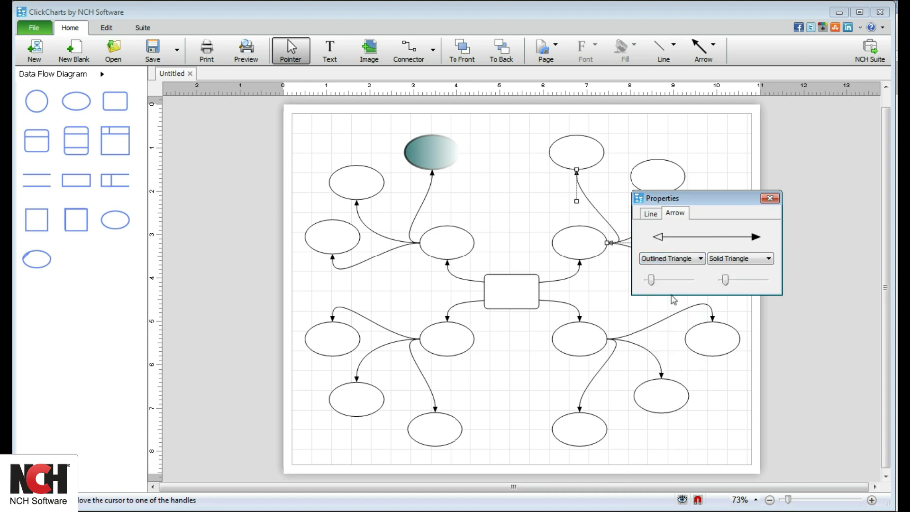
left_click_drag(652, 280, 660, 279)
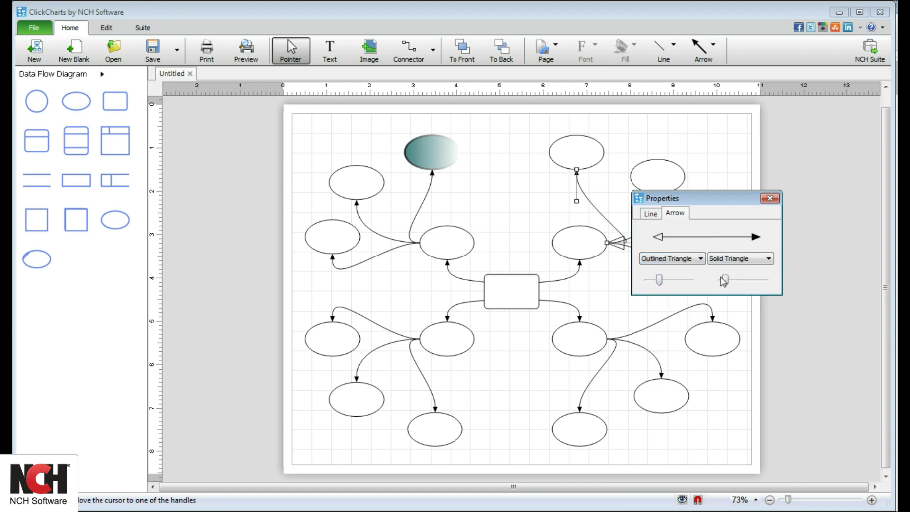
left_click_drag(725, 280, 734, 279)
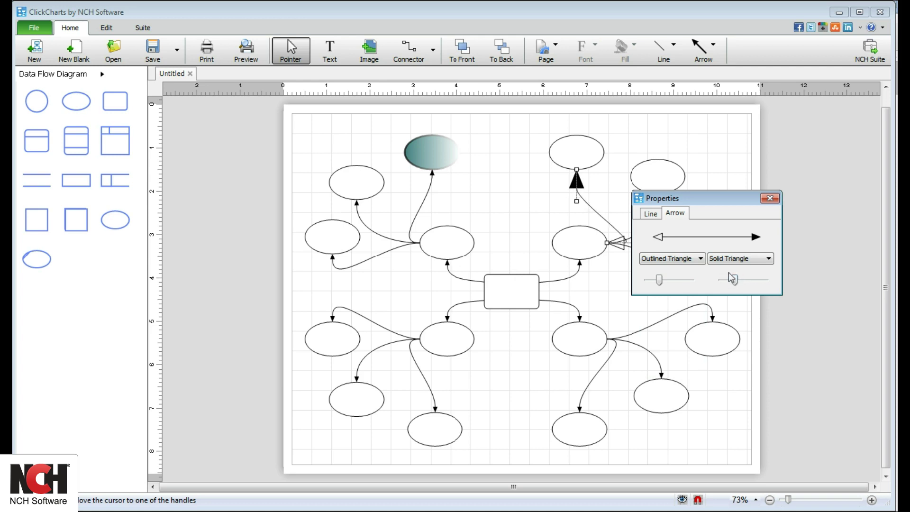
left_click(770, 199)
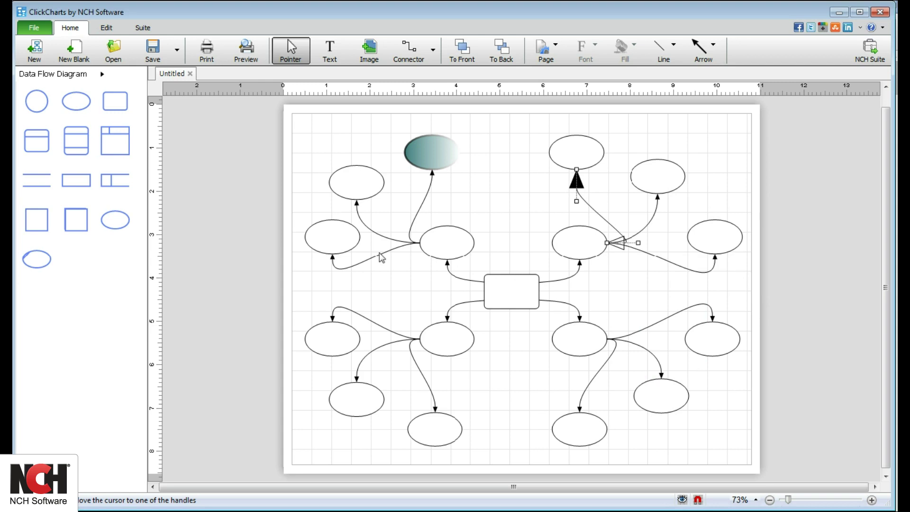
Marquee-select the two upper-left ellipses and their connectors.
left_click_drag(302, 278, 445, 151)
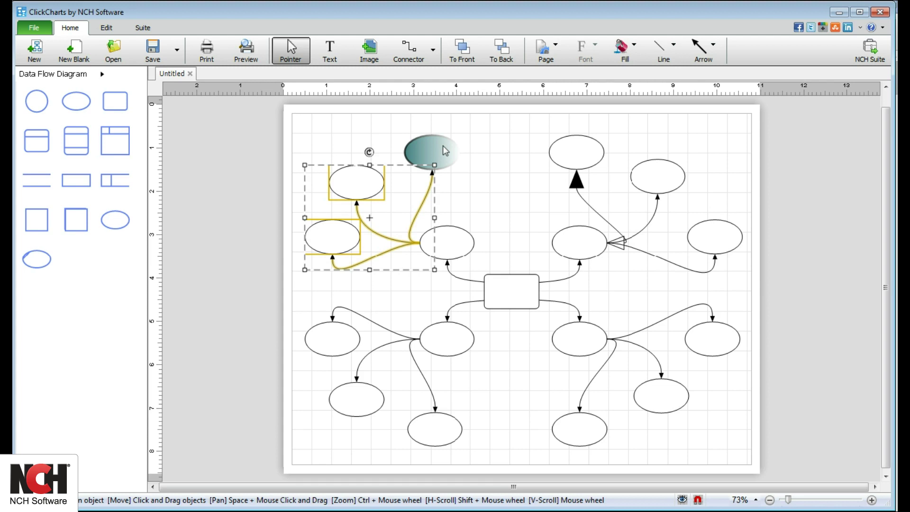
Narrow the selection to the four upper-left ellipses, dropping the connectors.
left_click(444, 151, "shift")
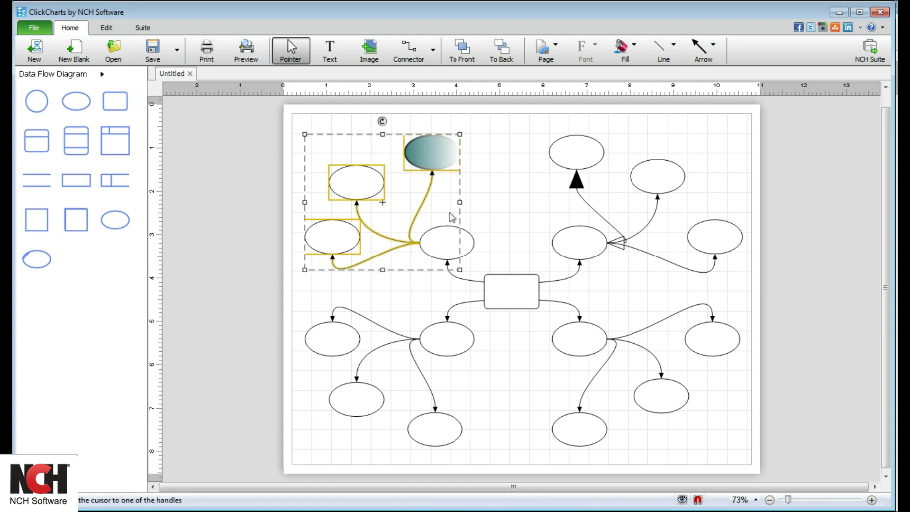
left_click(449, 248, "shift")
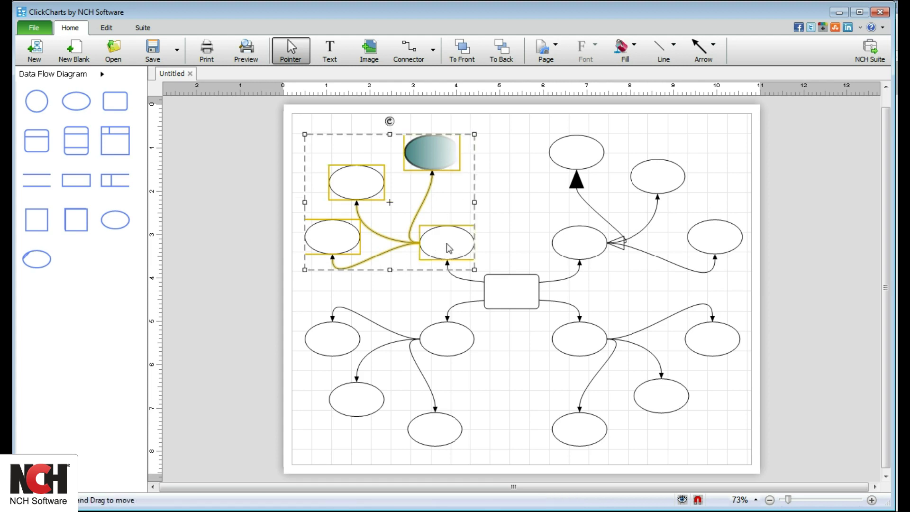
left_click(424, 203, "shift")
left_click(379, 238, "shift")
left_click(381, 250, "shift")
Fill the four selected ellipses with solid teal.
left_click(634, 47)
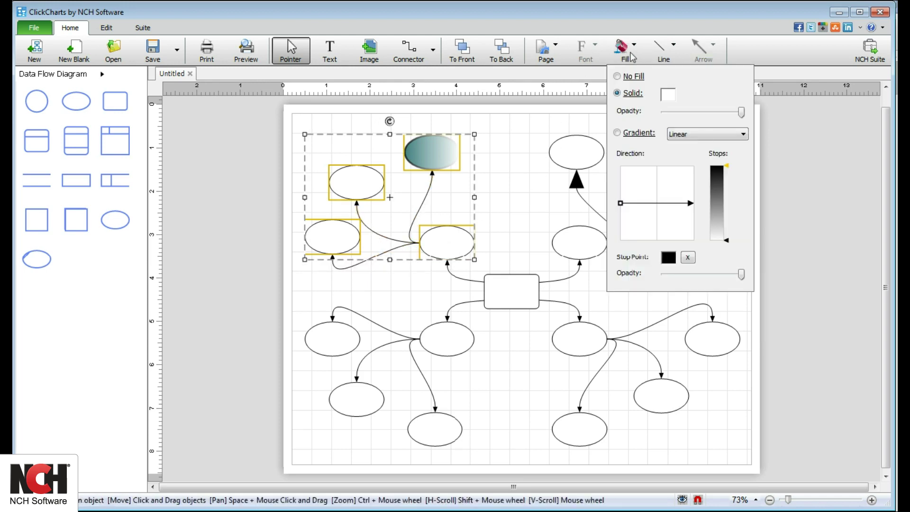
left_click(667, 94)
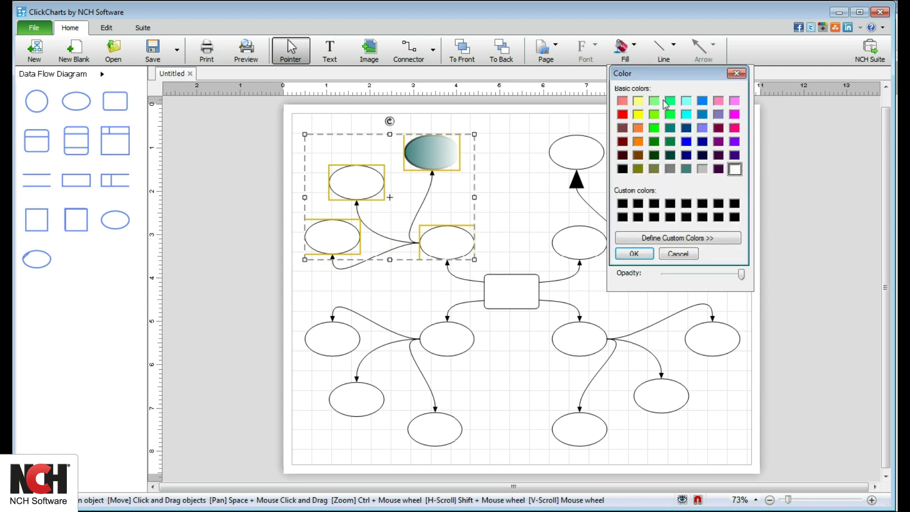
left_click(686, 169)
left_click(643, 253)
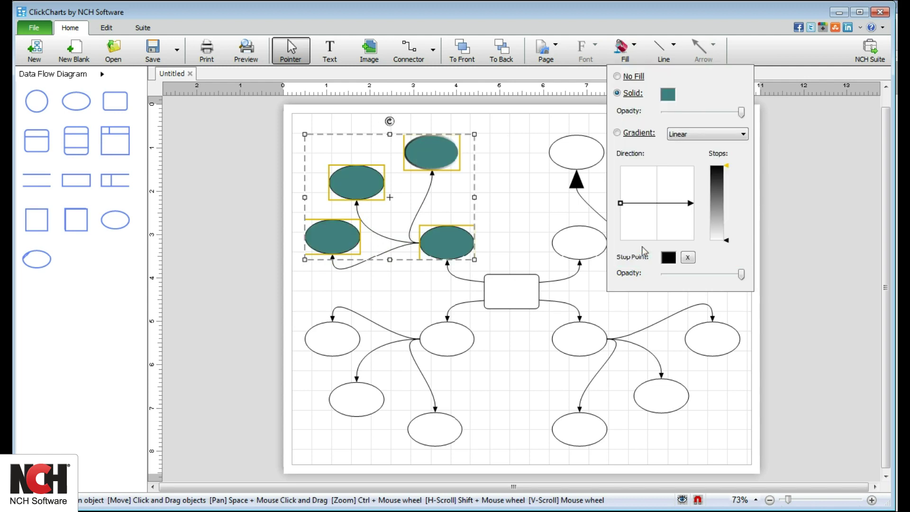
left_click(673, 46)
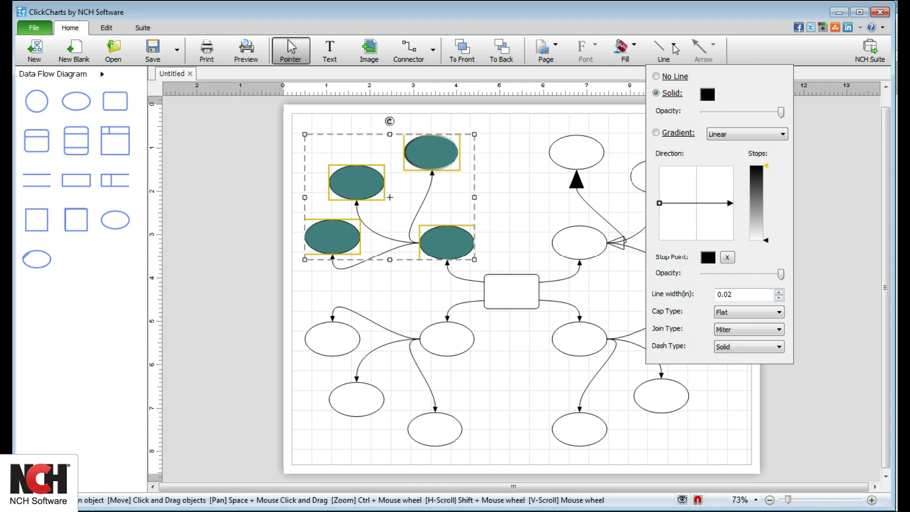
Type 'My Ideas' in the central box and set its font to BankGothic Md BT.
key("Escape")
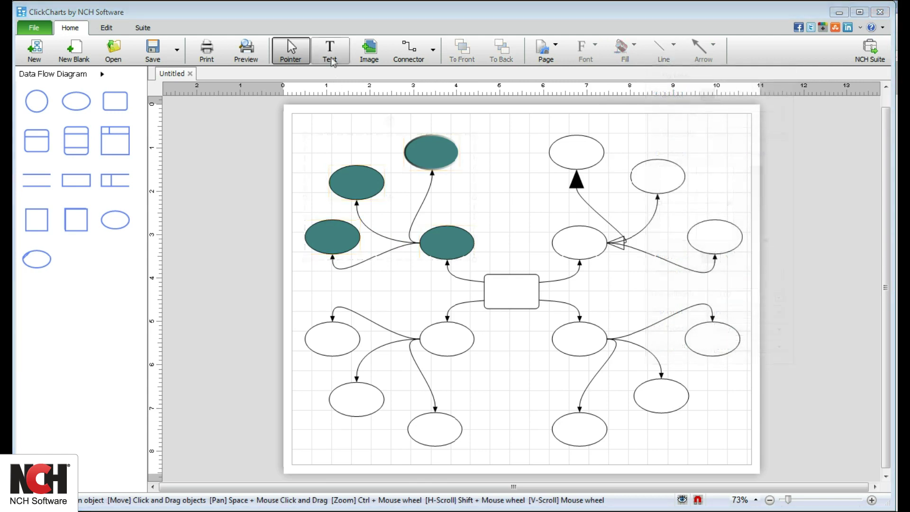
left_click(331, 52)
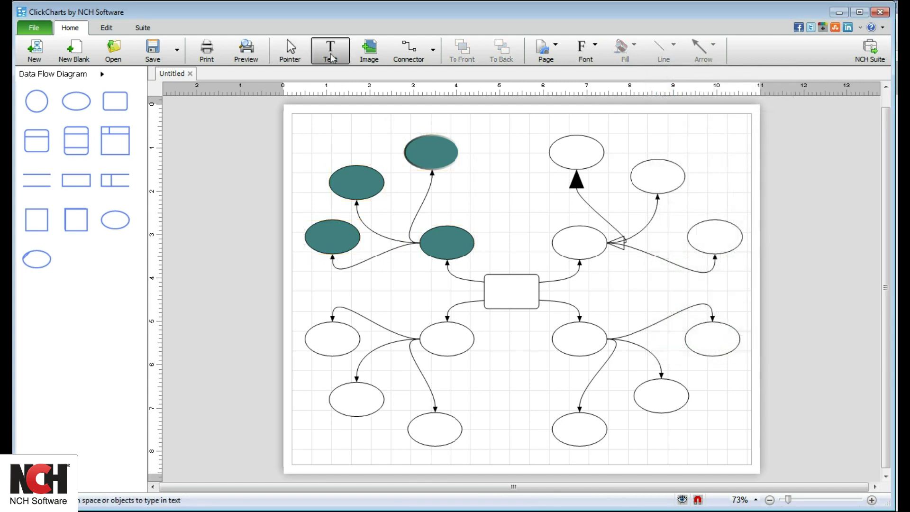
left_click(504, 283)
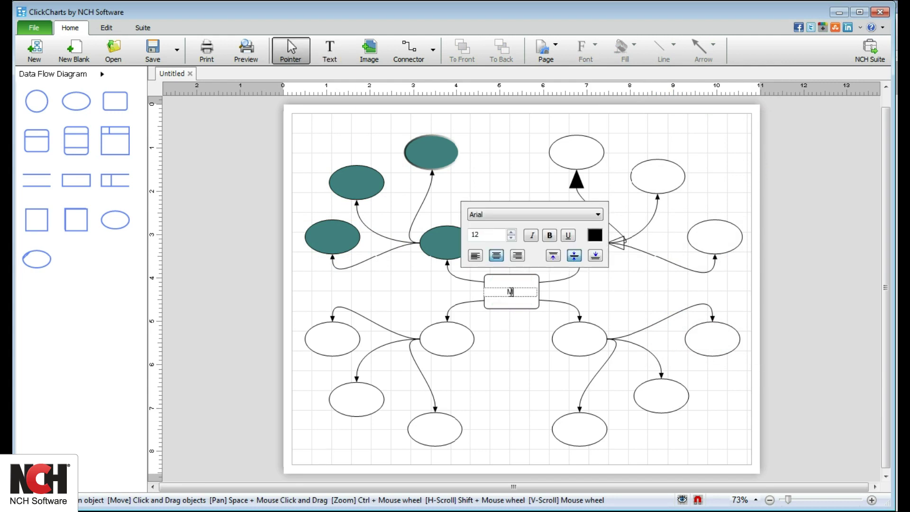
type("My Ideas")
left_click(540, 214)
left_click(509, 282)
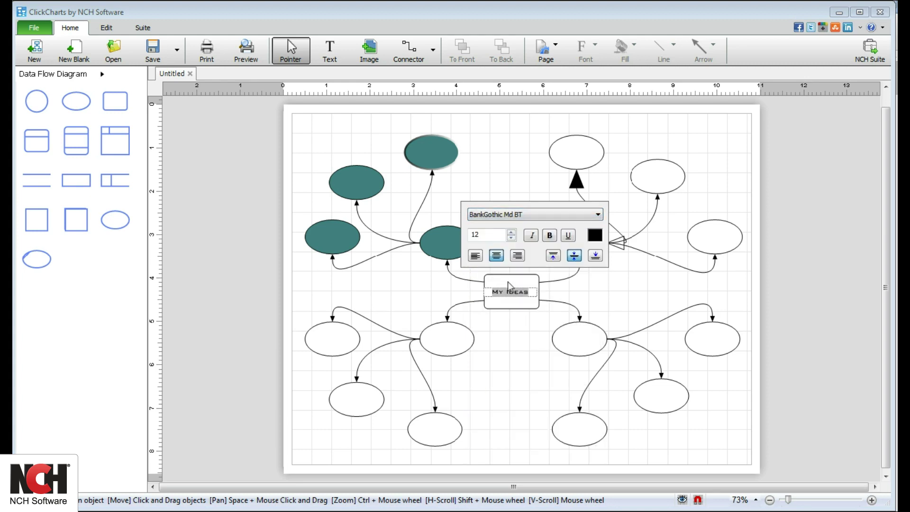
left_click(572, 292)
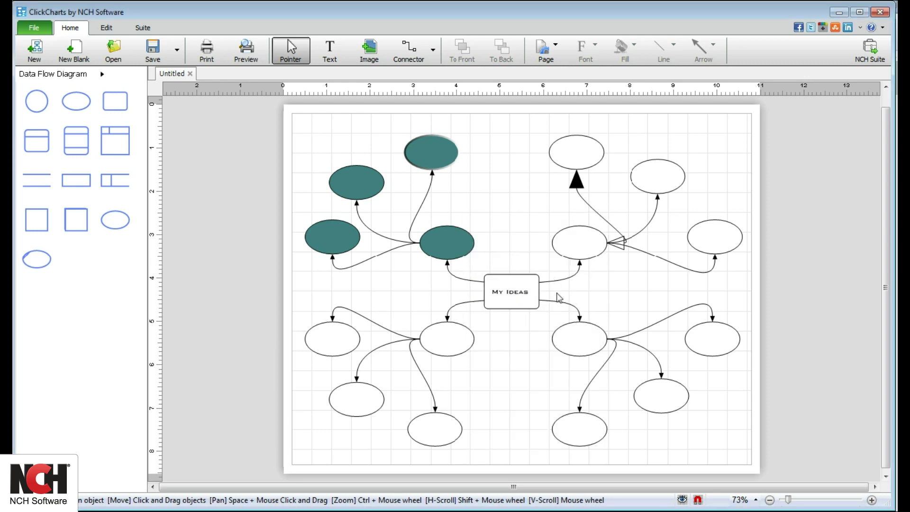
Left-align the 'My Ideas' label text.
double_click(521, 296)
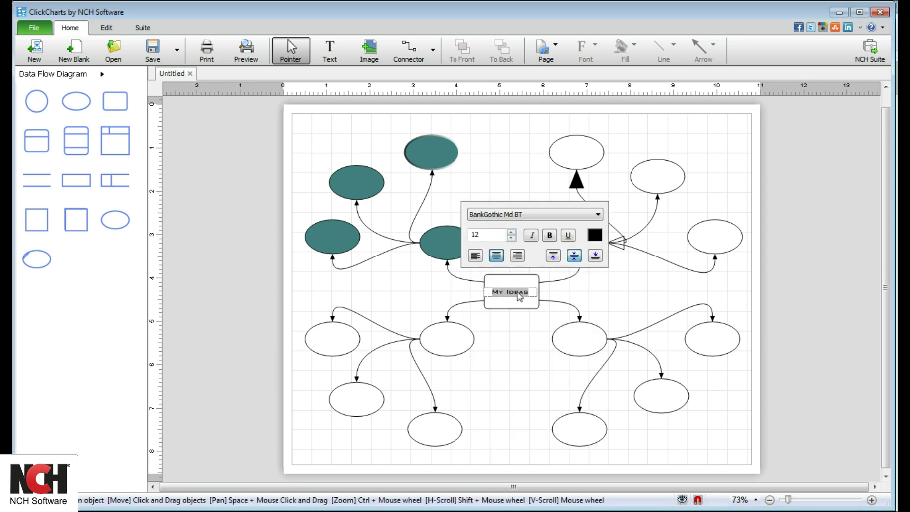
left_click(475, 256)
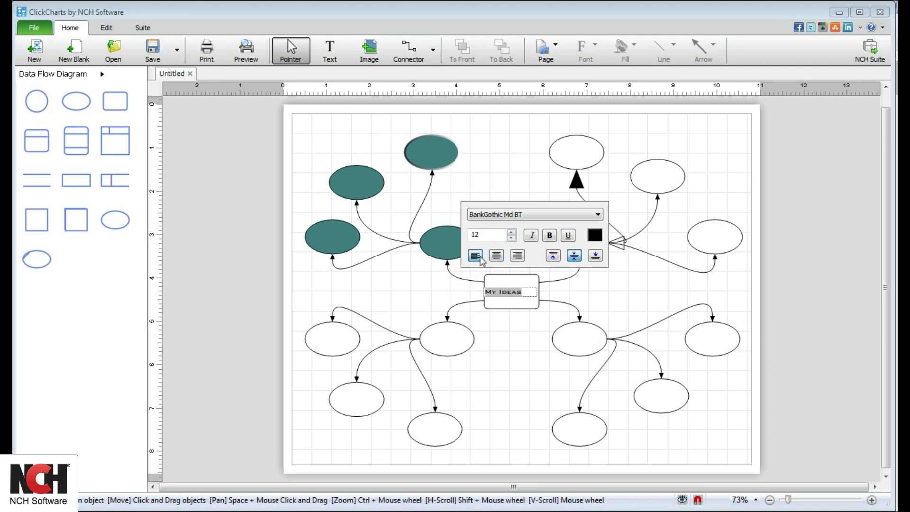
left_click(575, 297)
Enlarge the upper-right hub, rotate the lower-right hub, and raise the lower-left hub.
left_click(565, 249)
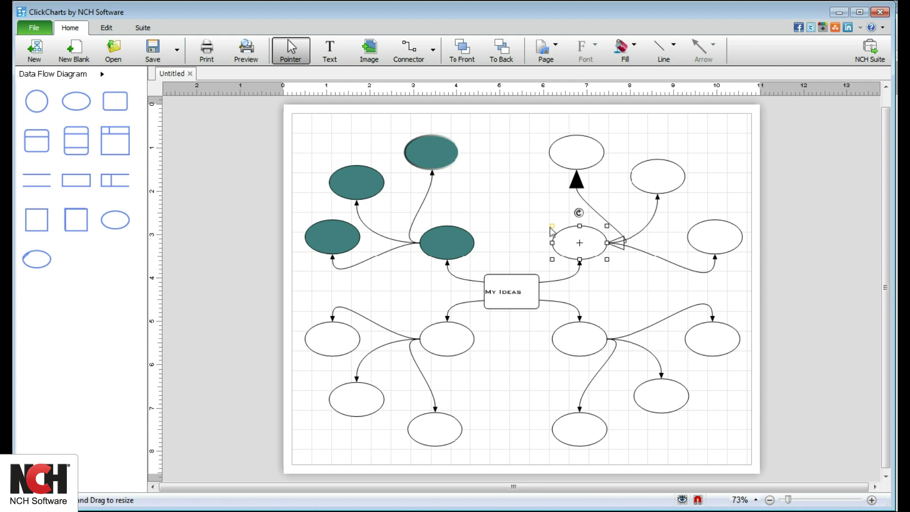
left_click_drag(551, 231, 539, 218)
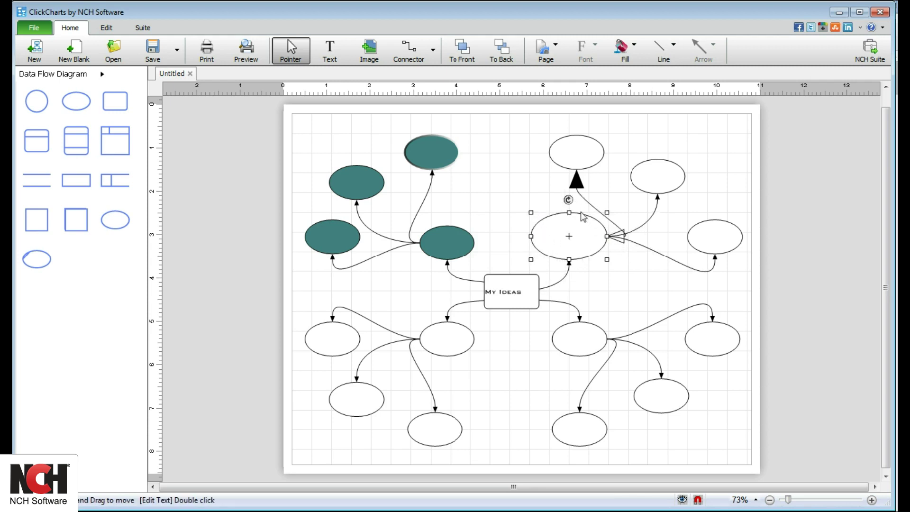
left_click(575, 344)
left_click_drag(578, 310, 596, 319)
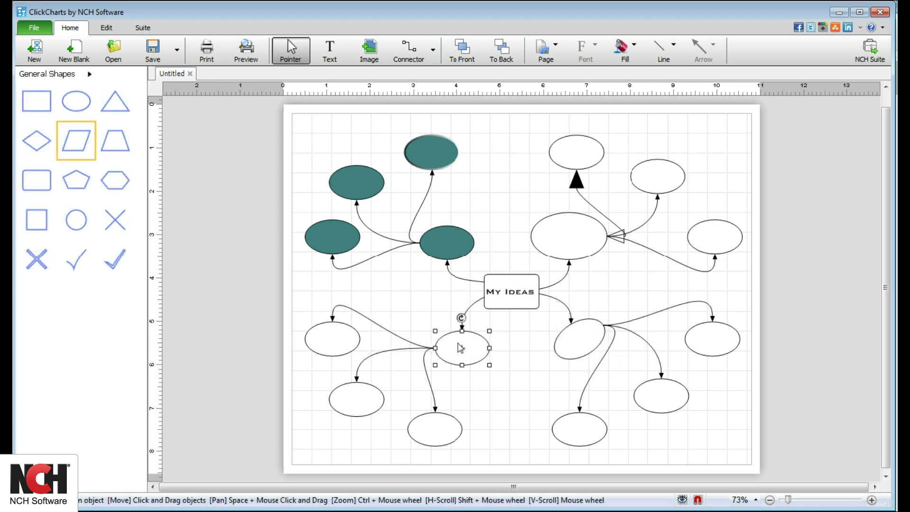
mouse_move(460, 348)
left_mouse_down()
mouse_move(455, 325)
mouse_move(467, 334)
left_mouse_up()
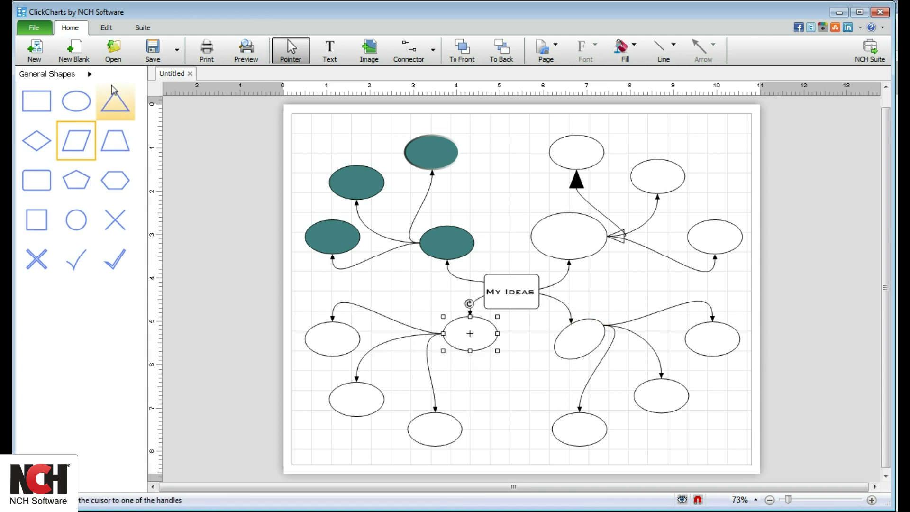
Place new ellipses at the lower middle, top, bottom right, and below the upper-right hub.
left_click(67, 105)
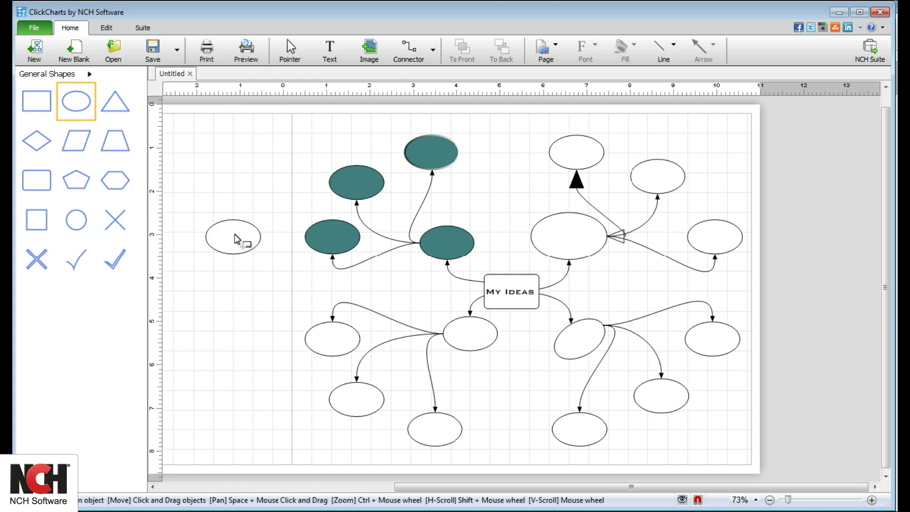
left_click(457, 359)
left_click_drag(457, 359, 495, 420)
left_click(76, 101)
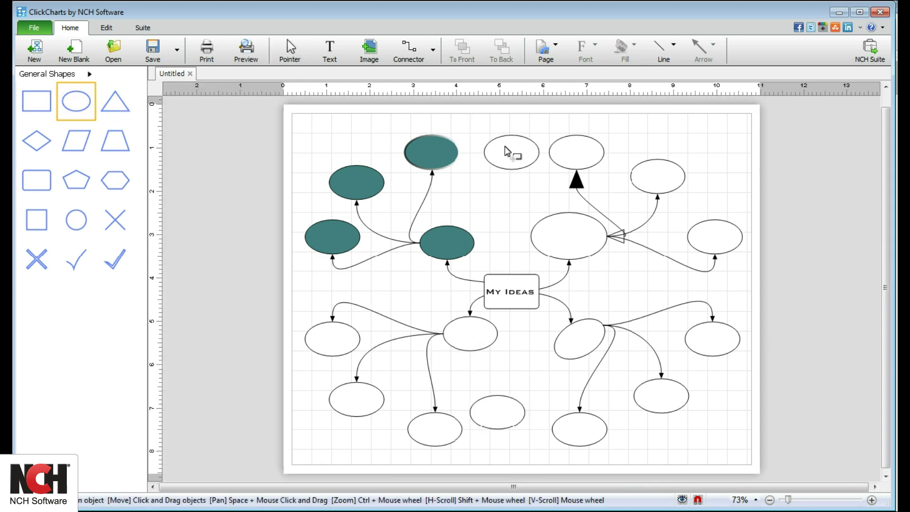
left_click(496, 159)
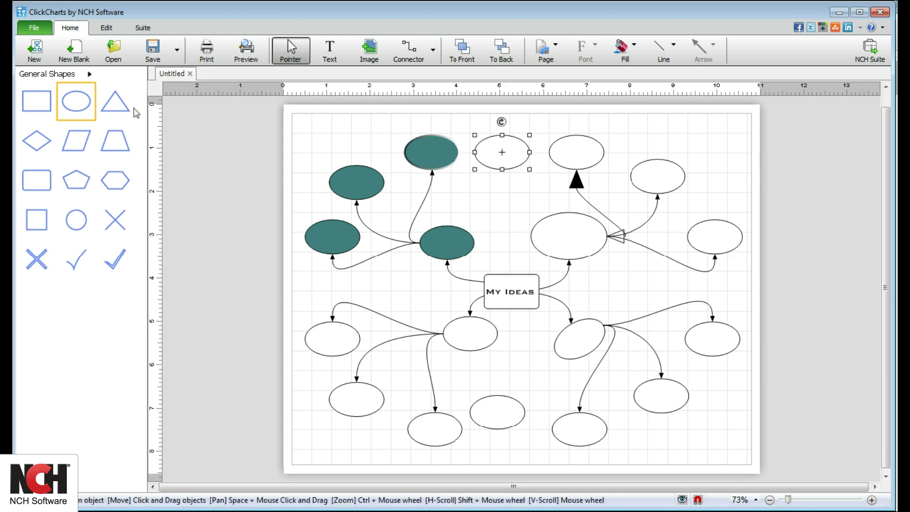
left_click(76, 101)
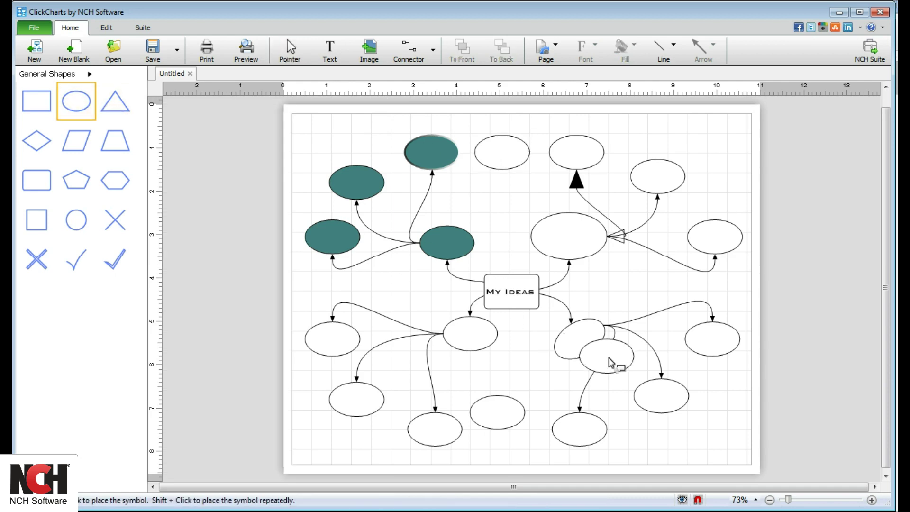
left_click(636, 455, "shift")
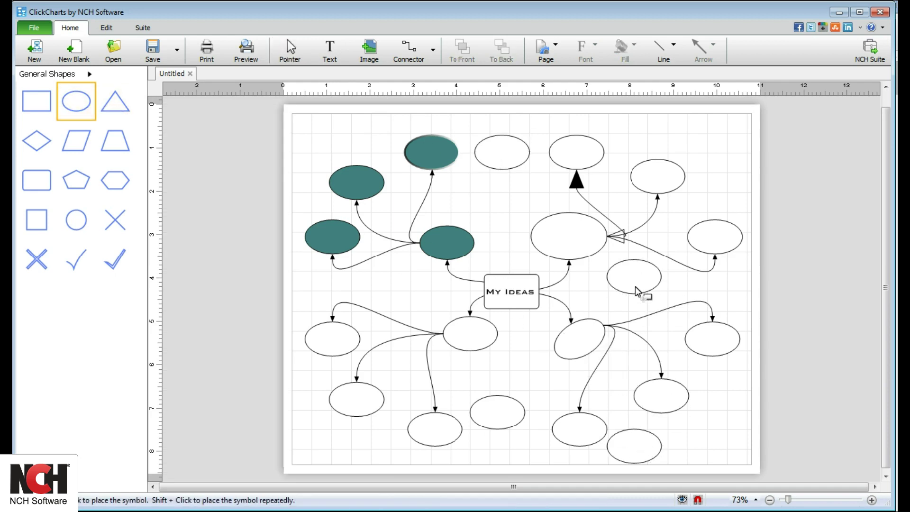
left_click(637, 289, "shift")
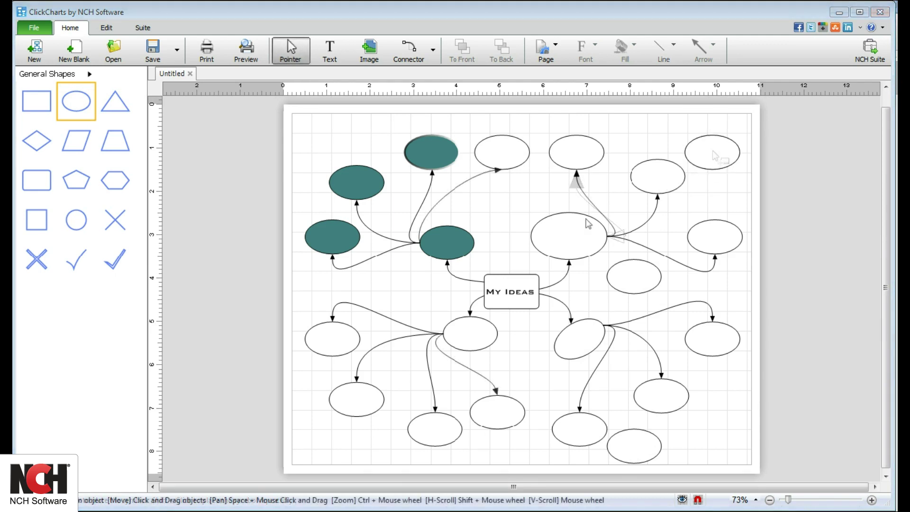
Connect the large upper-right hub to the top-right ellipse and the ellipse below it.
left_click(409, 50)
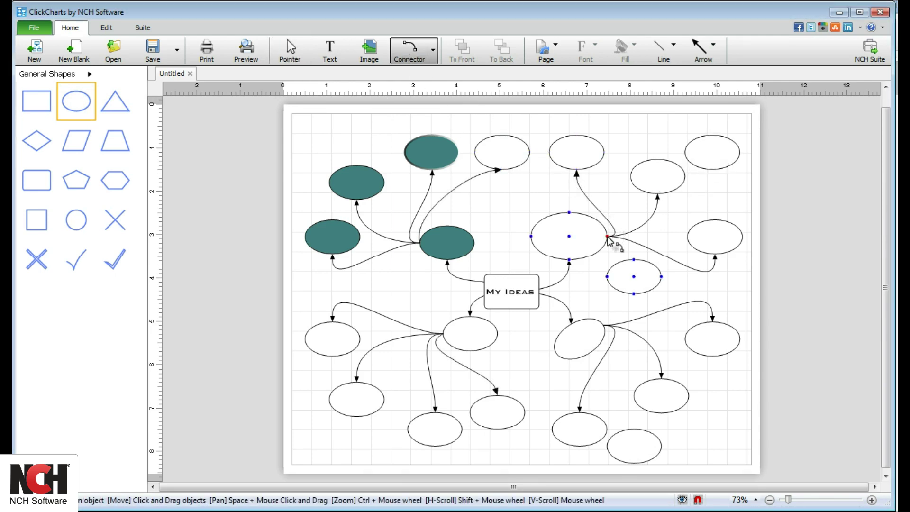
left_click_drag(607, 236, 713, 172)
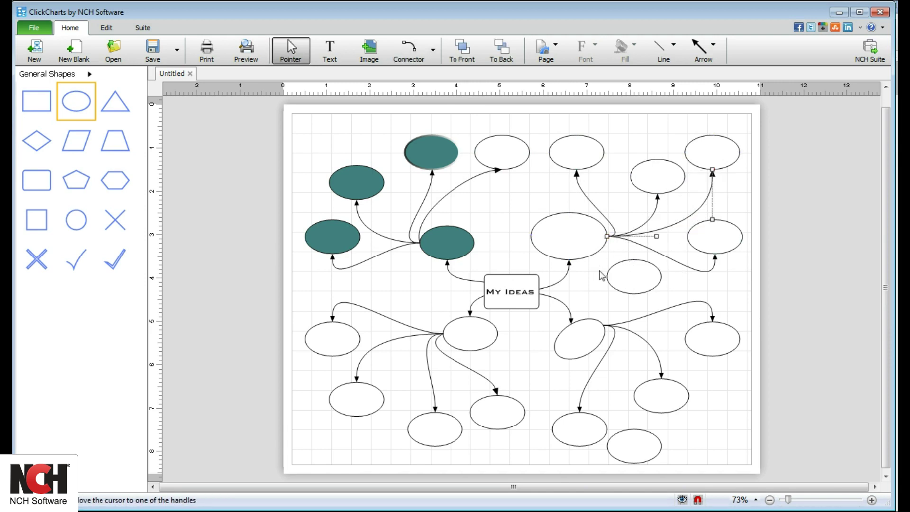
left_click(411, 52)
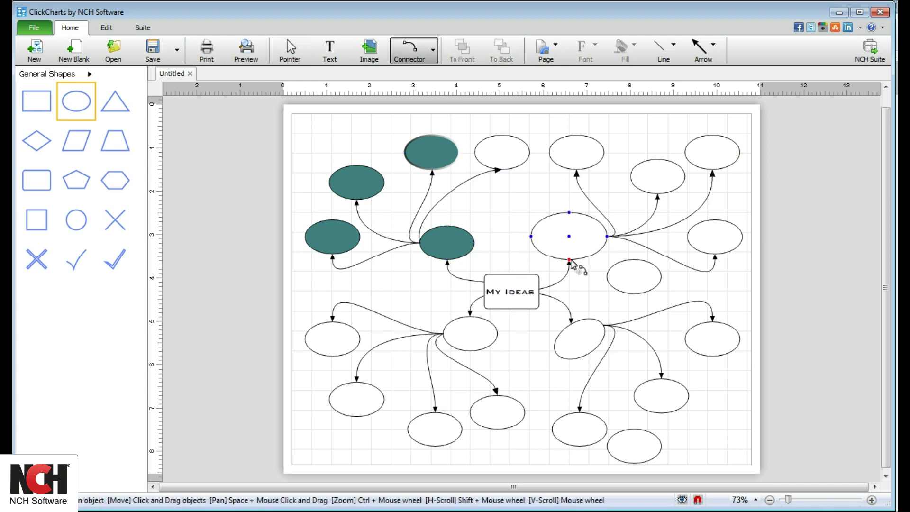
left_click_drag(569, 259, 633, 260)
left_click_drag(568, 260, 628, 253)
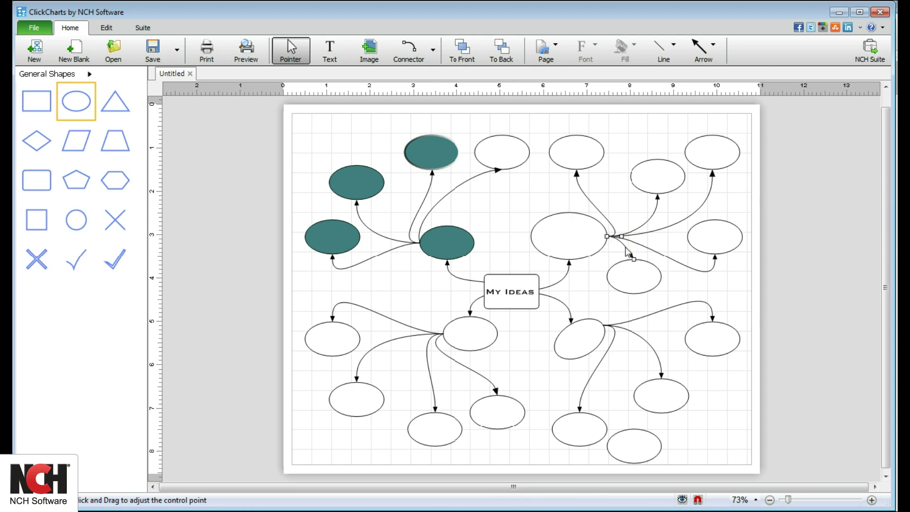
left_click(674, 296)
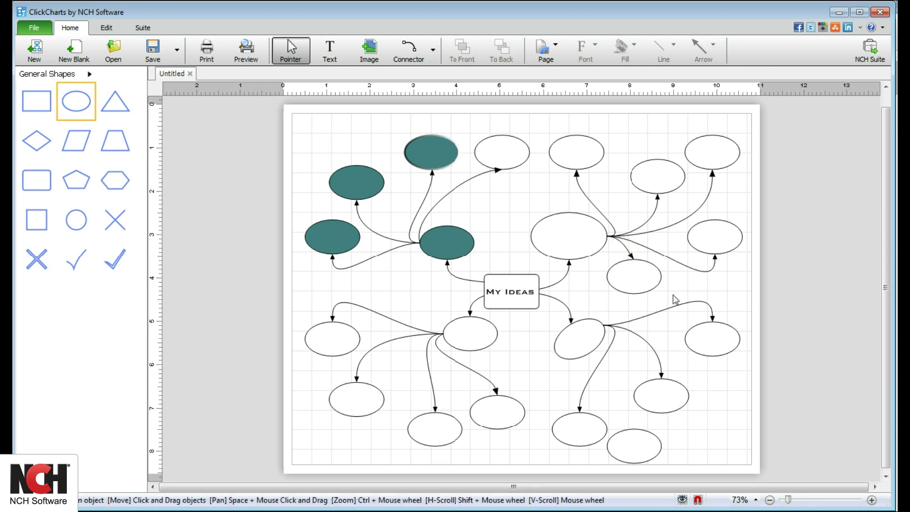